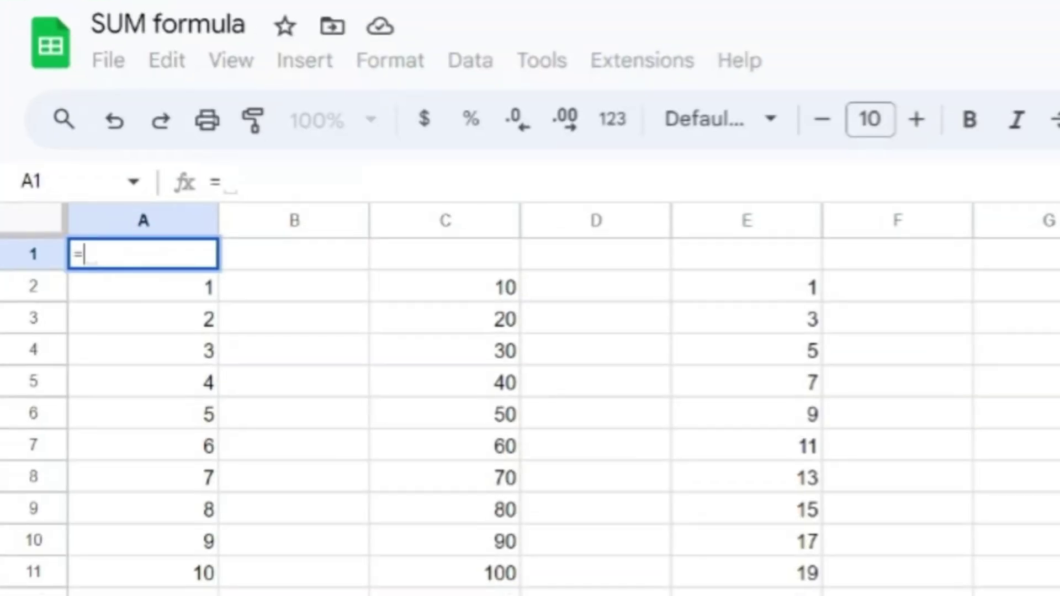
Complete the formula in A1 so it adds cells A2, A3 and A4 with plus operators (=+A2+A3+A4)
click(172, 298)
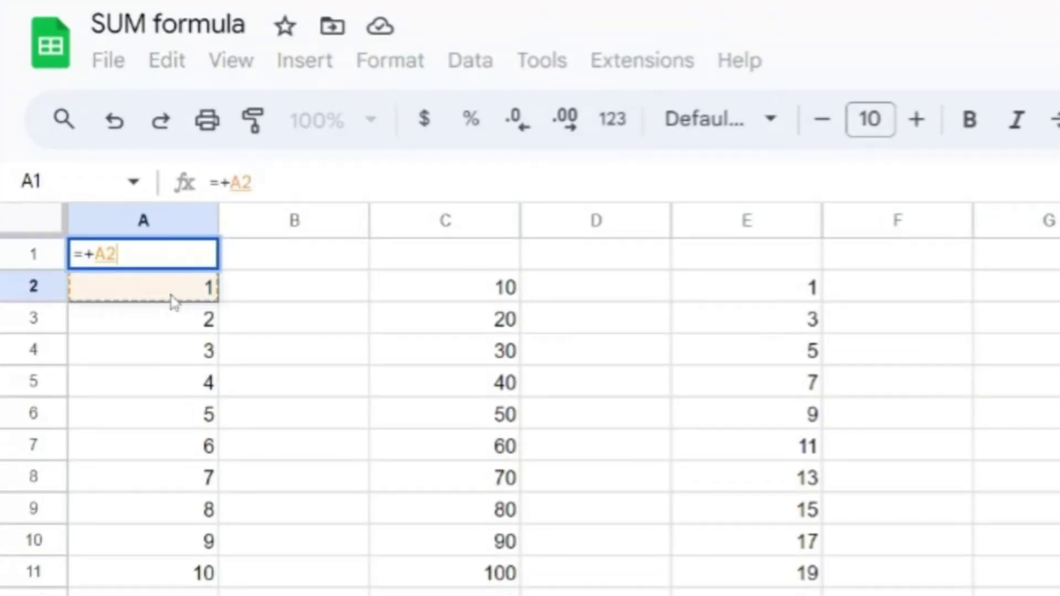
text(+)
click(165, 322)
text(+)
click(169, 353)
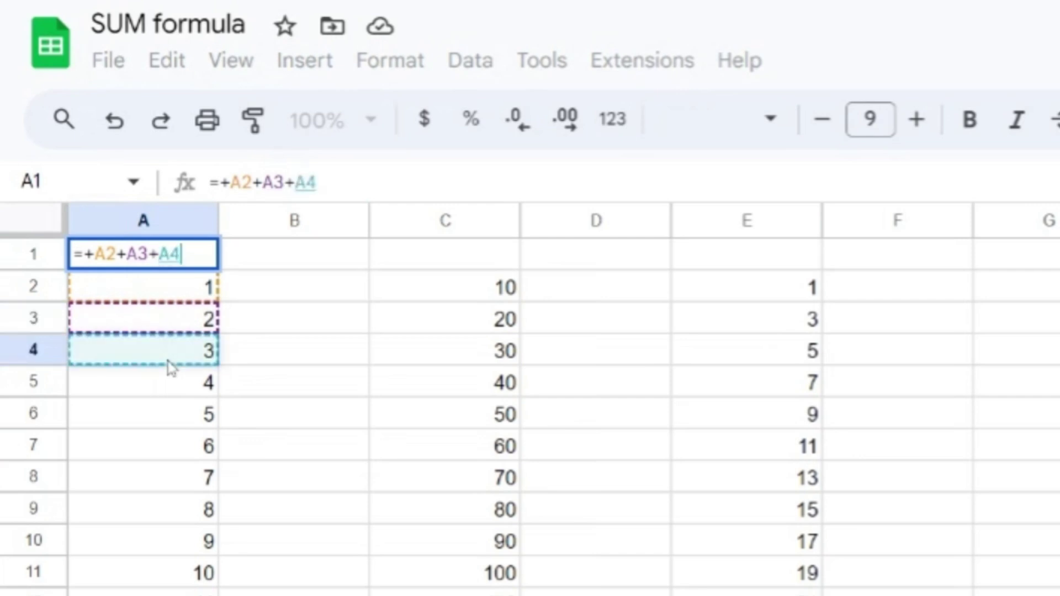
key(Return)
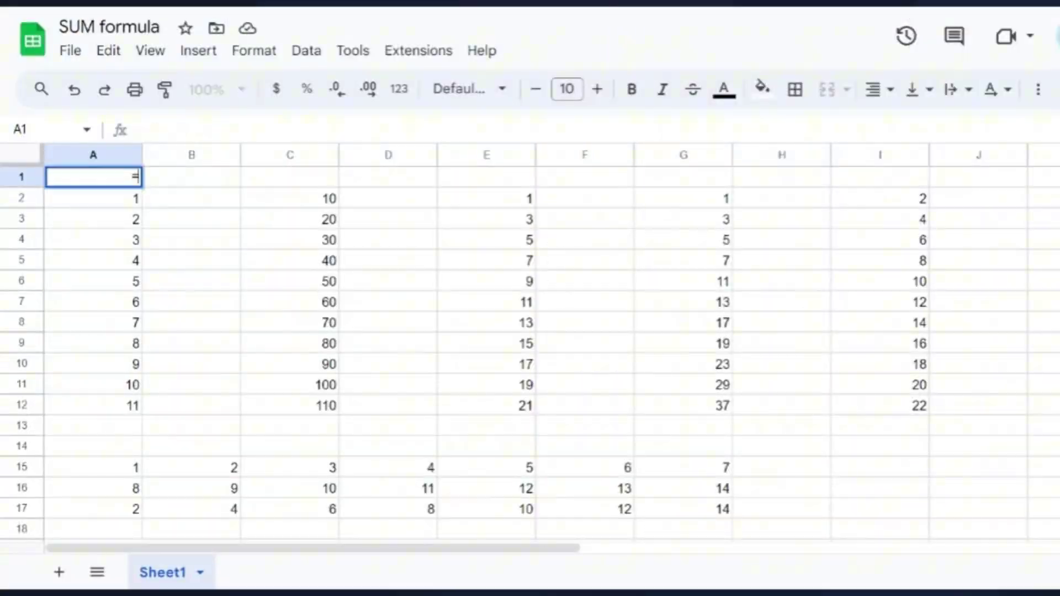
text(=)
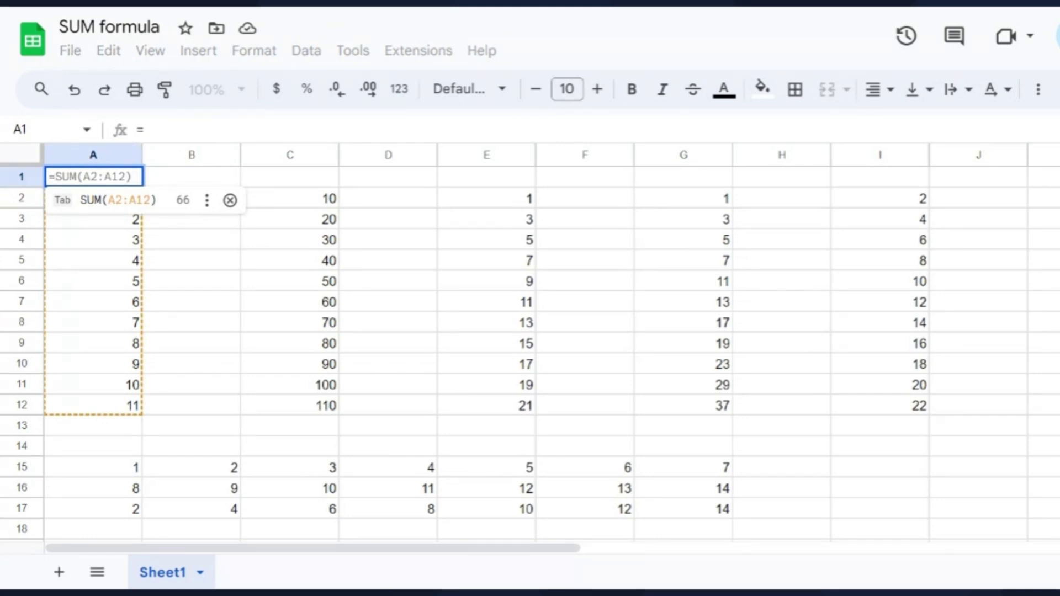
key(Escape)
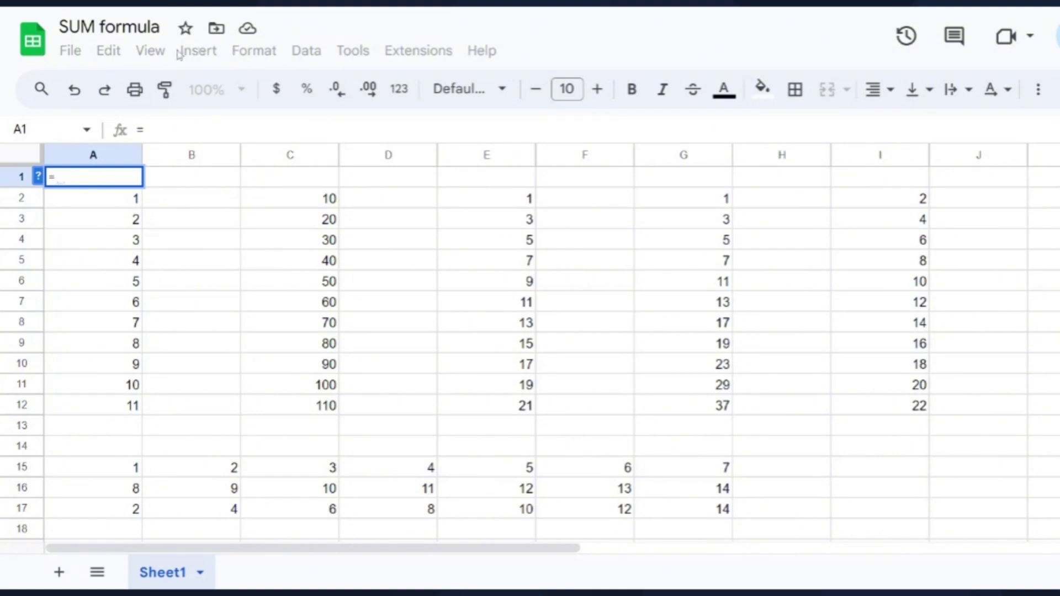
key(Escape)
Insert the SUM function into A1 from the built-in function list and expand its help description
click(198, 50)
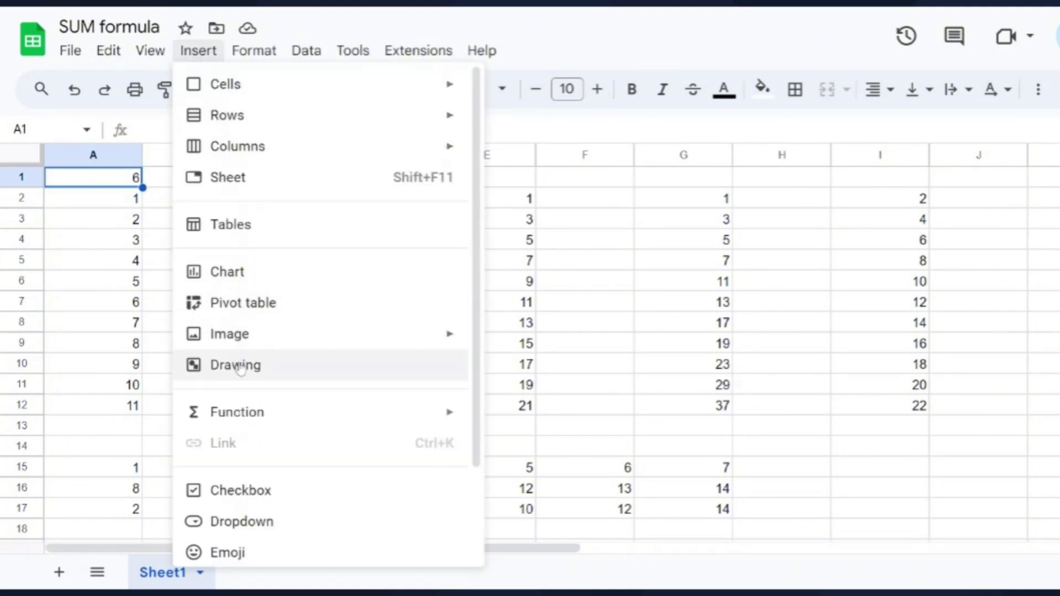
mouse_move(239, 416)
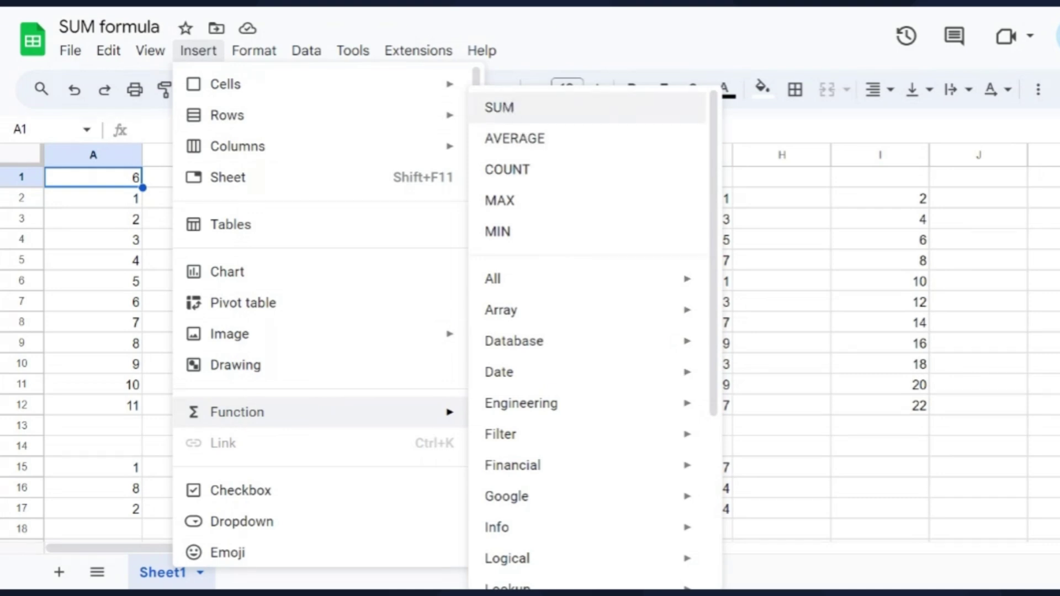
click(499, 107)
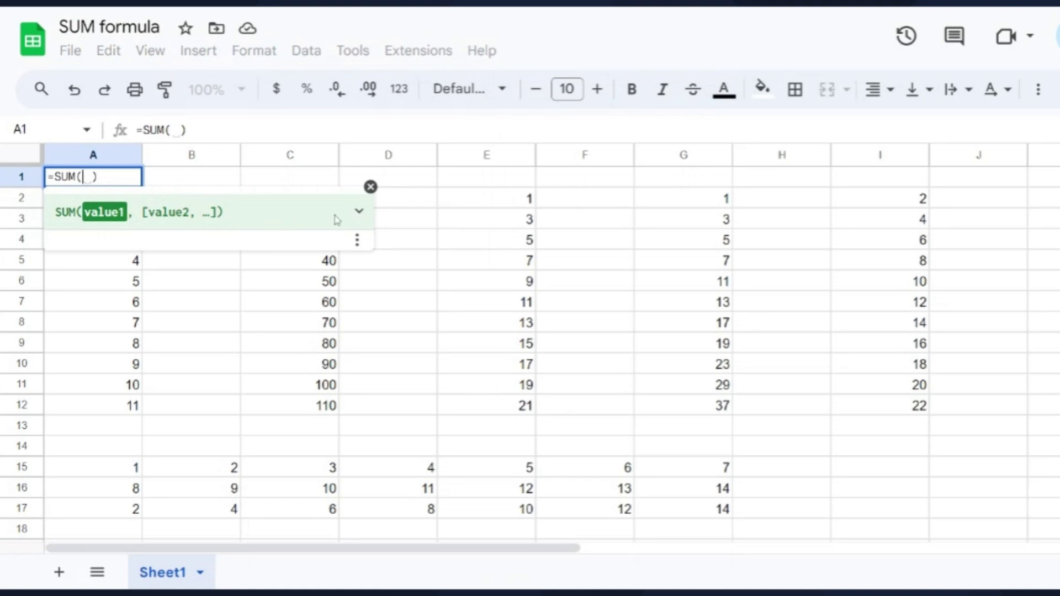
click(359, 211)
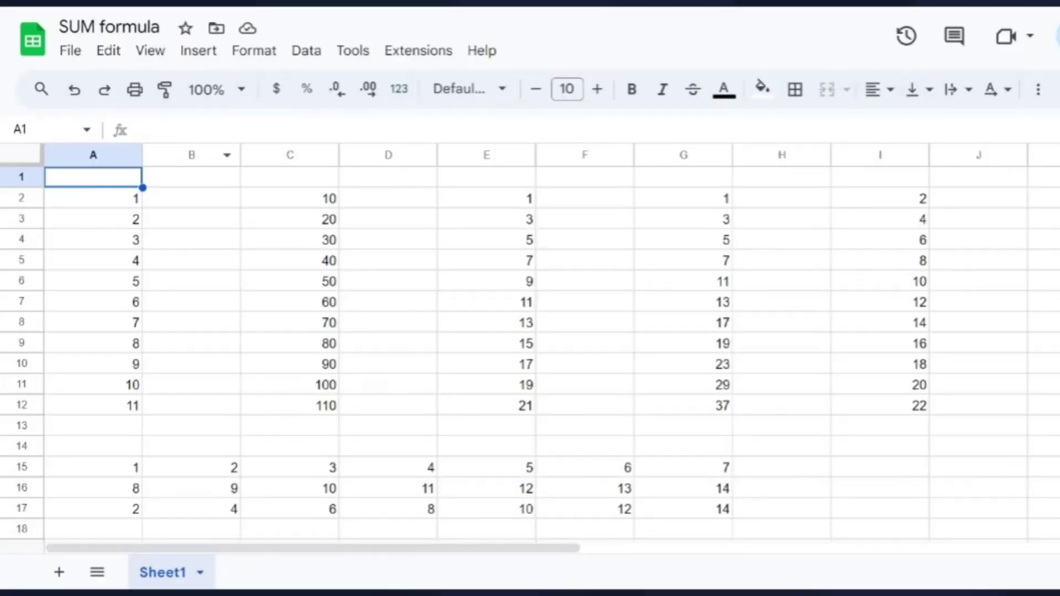
Insert the built-in SUM function into A1 and have it total the range A2:A4
click(198, 50)
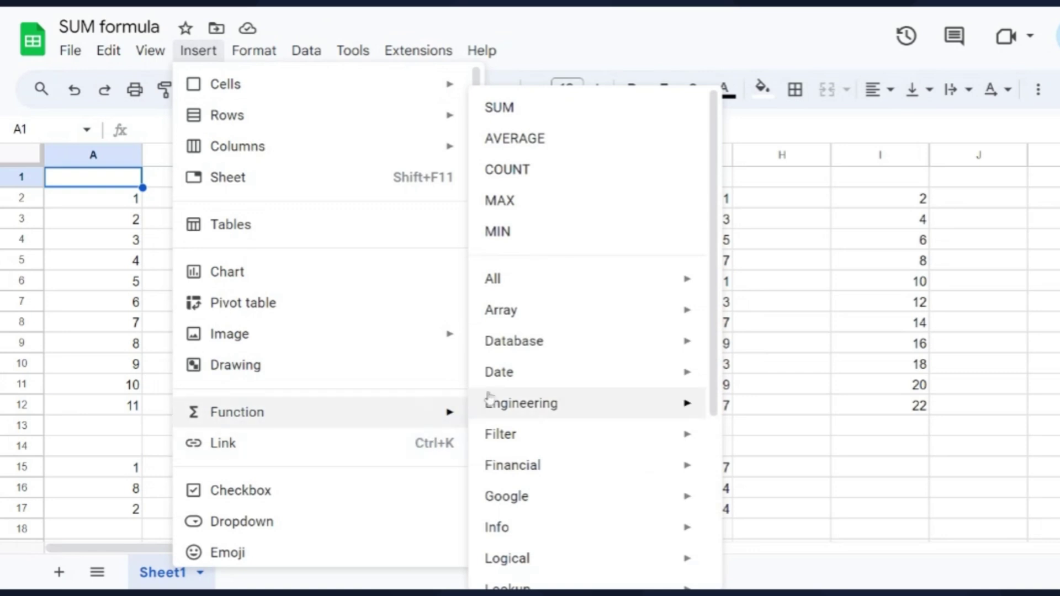
mouse_move(452, 417)
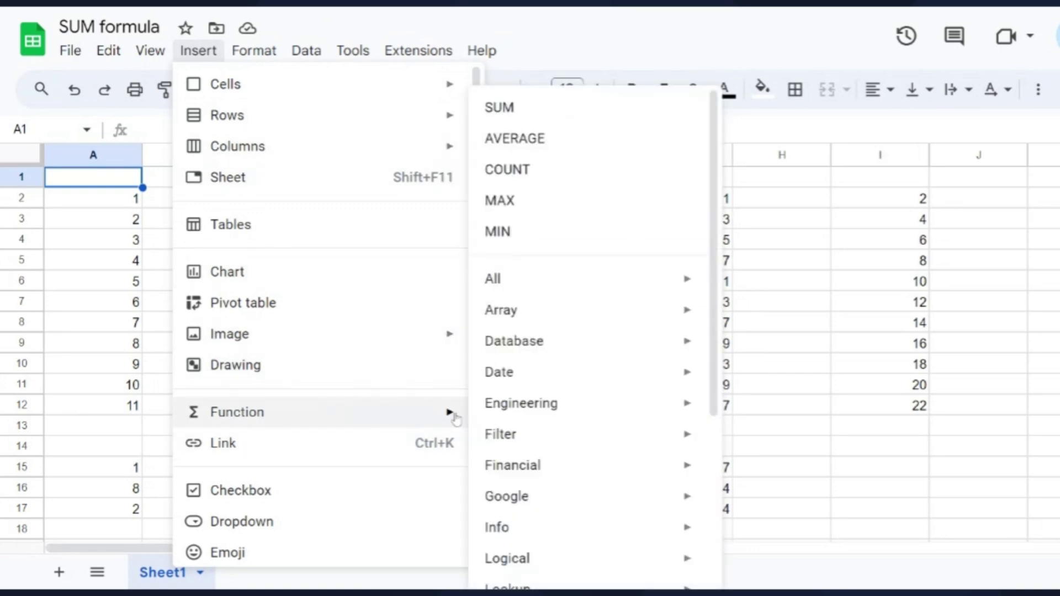
click(500, 108)
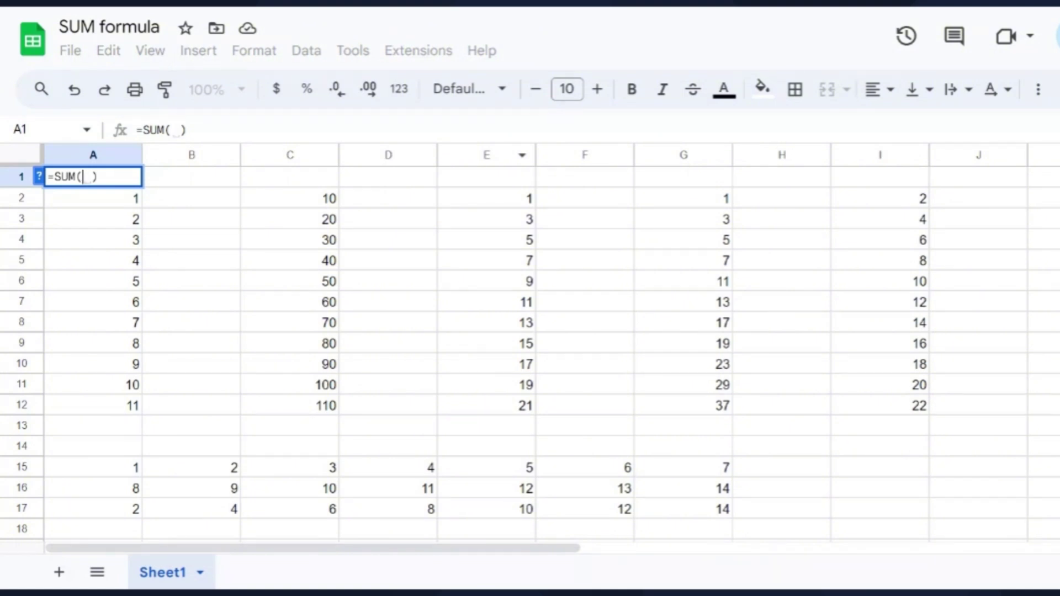
text(a2:a4)
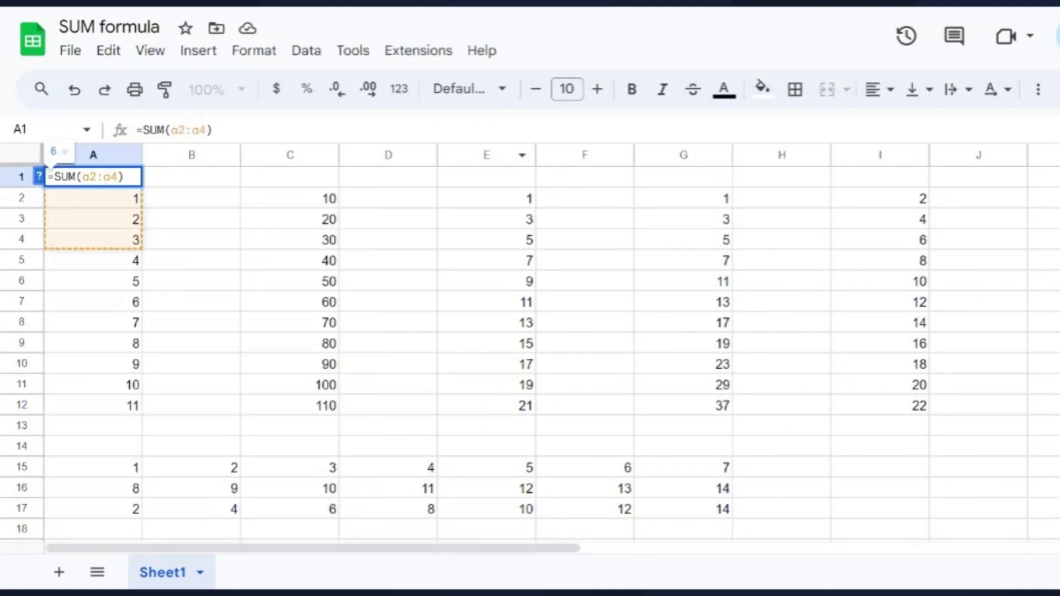
key(Return)
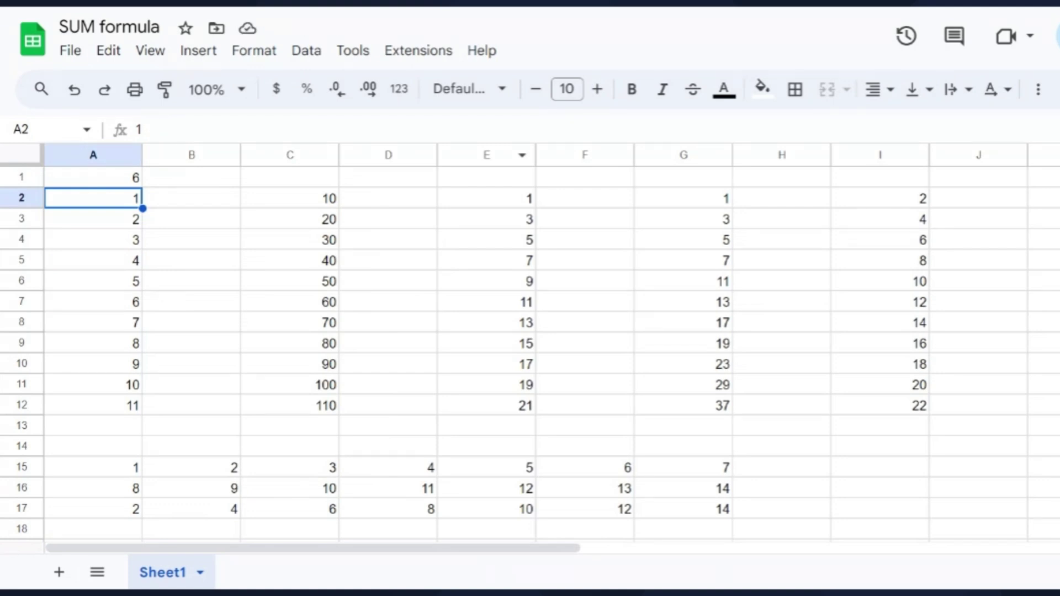
Replace the formula in A1 with the suggested SUM of the range A2:A12
key(Up)
text(=sum)
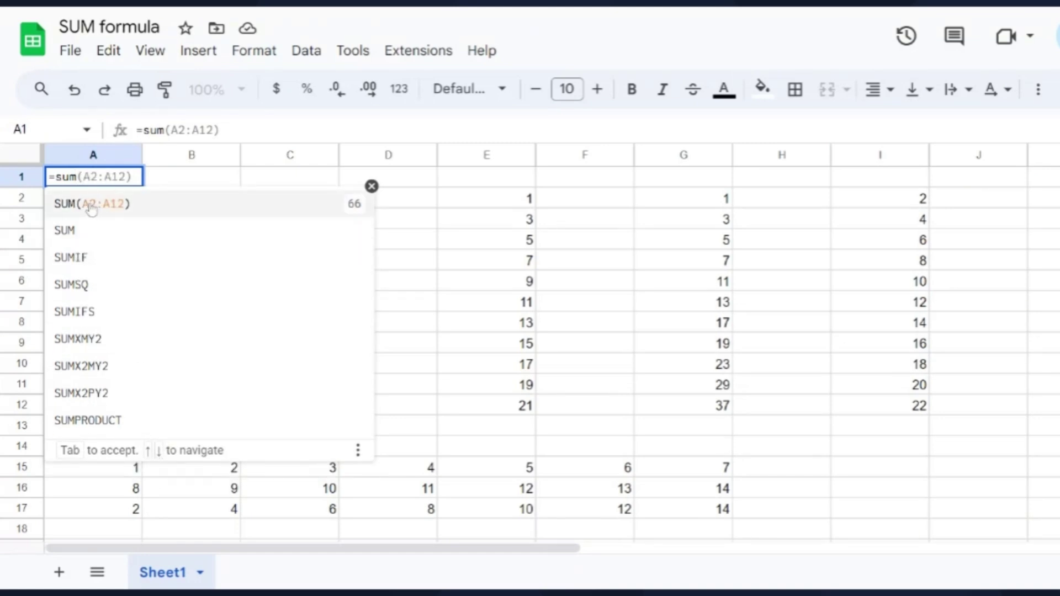
key(Return)
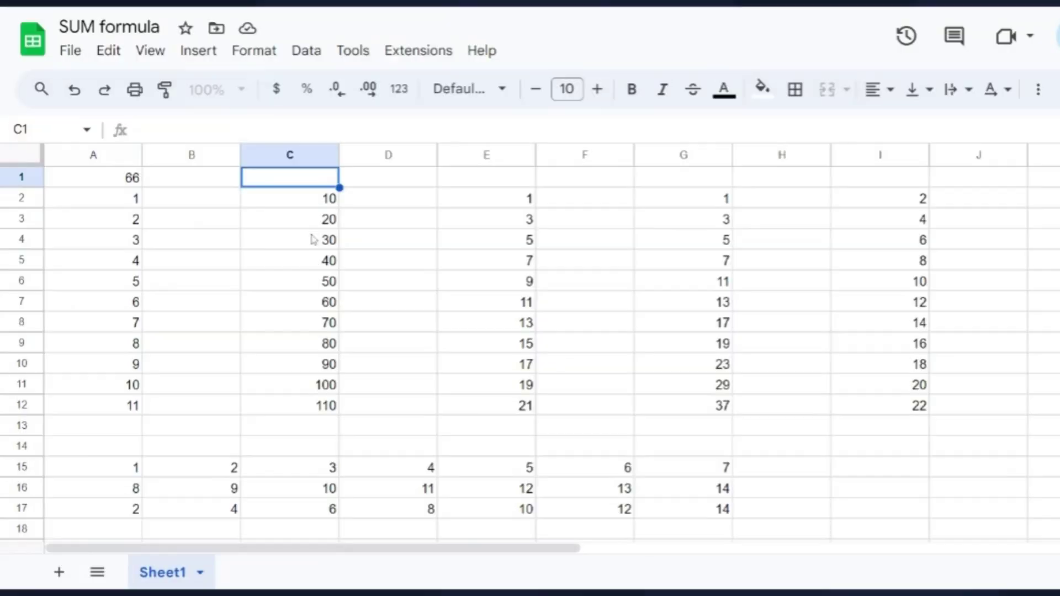
Enter a SUM formula in C1 that lists the individual cells C2, C3 and C4, separated by commas
text(=sum)
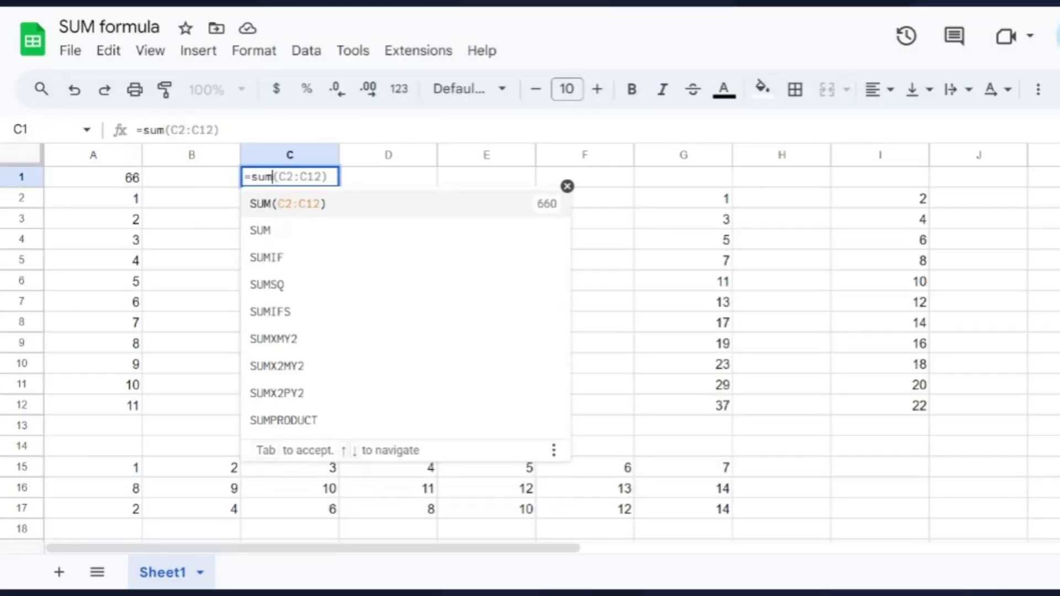
text(()
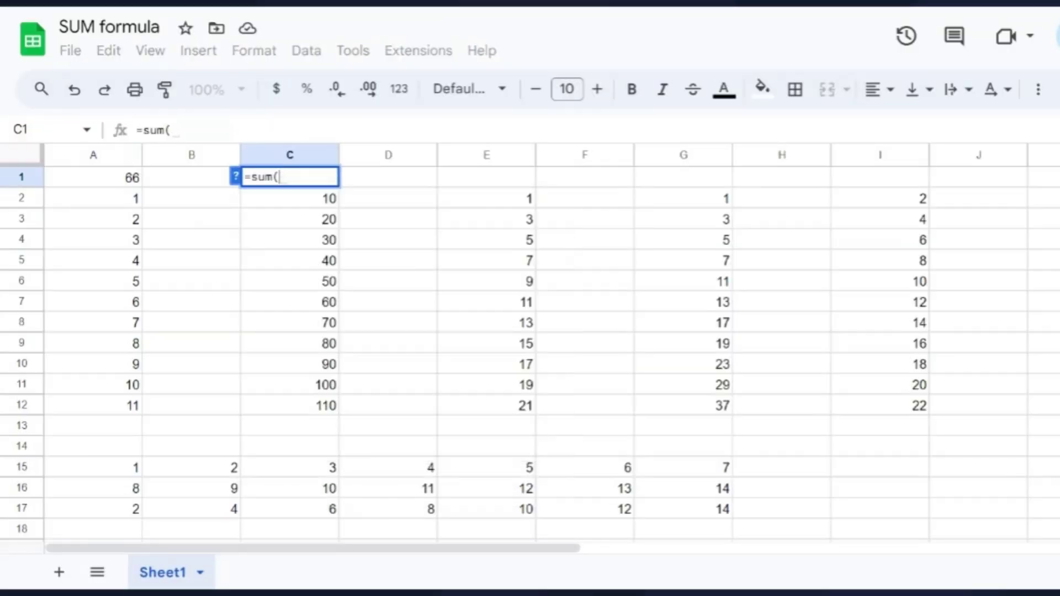
click(315, 208)
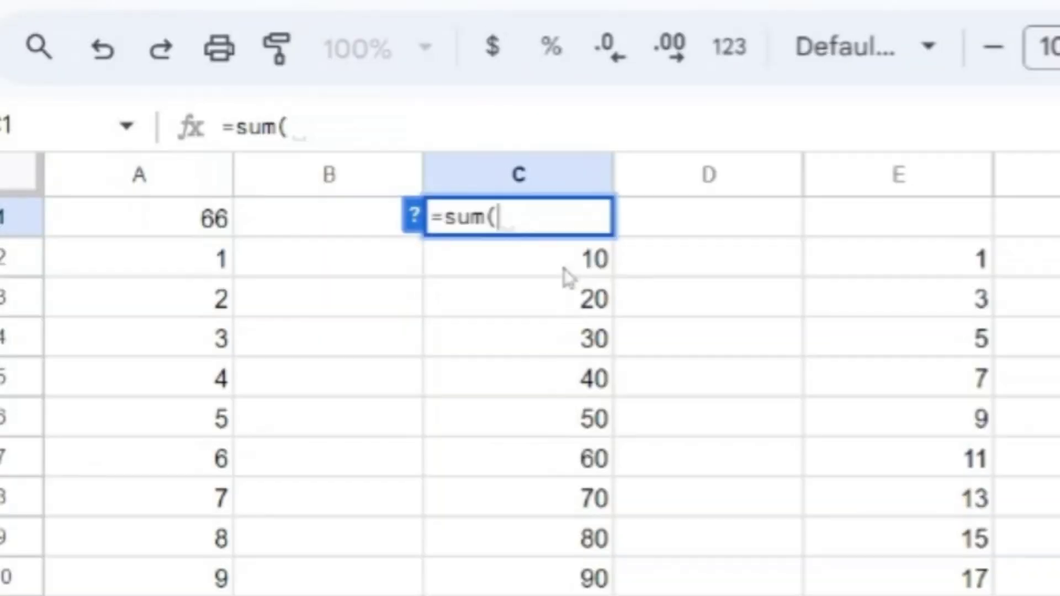
click(565, 272)
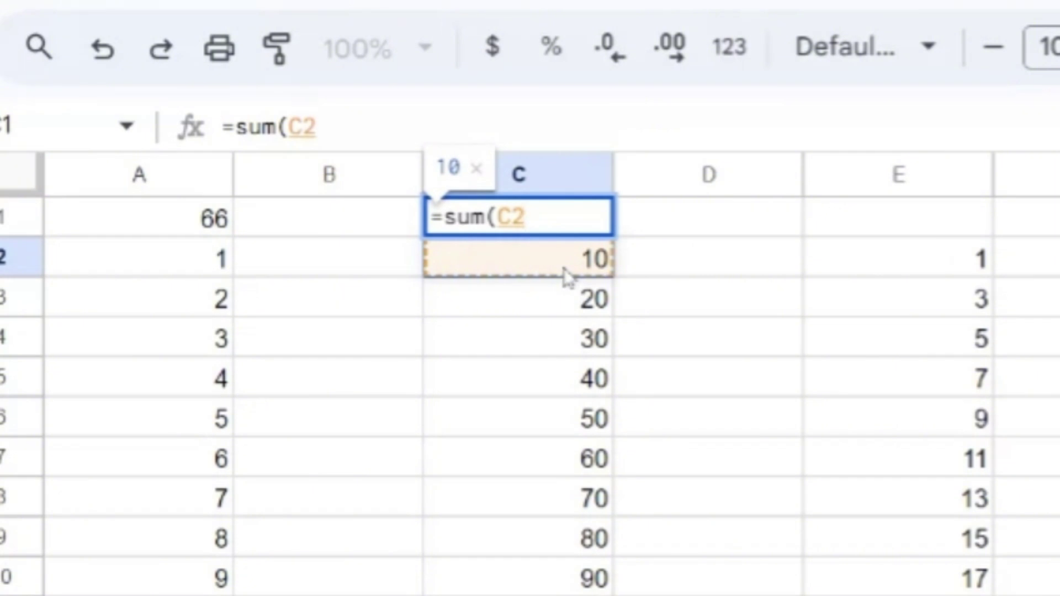
text(,)
click(567, 301)
text(,)
click(560, 337)
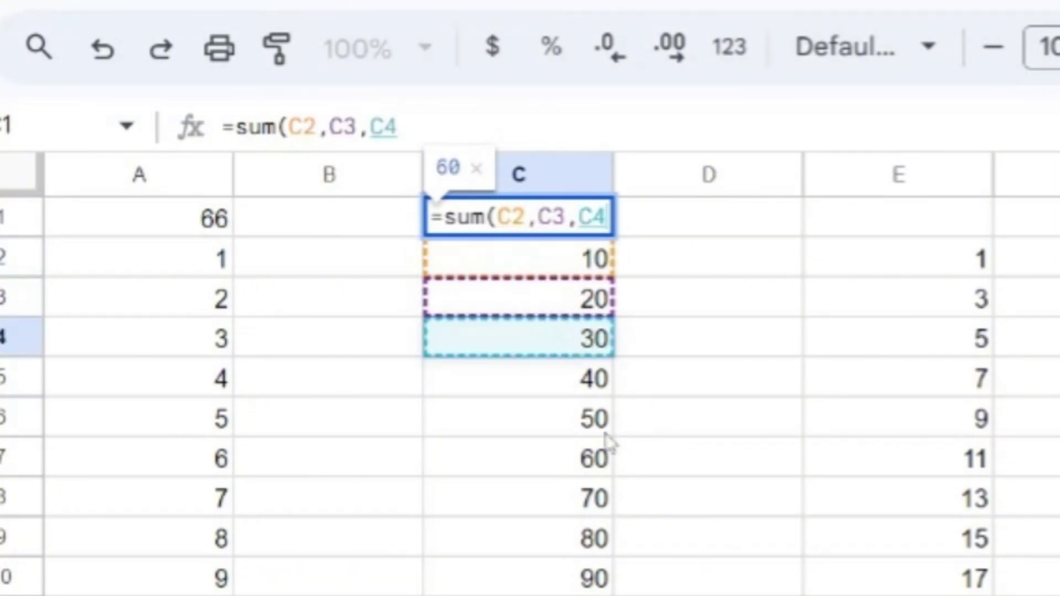
text())
key(Return)
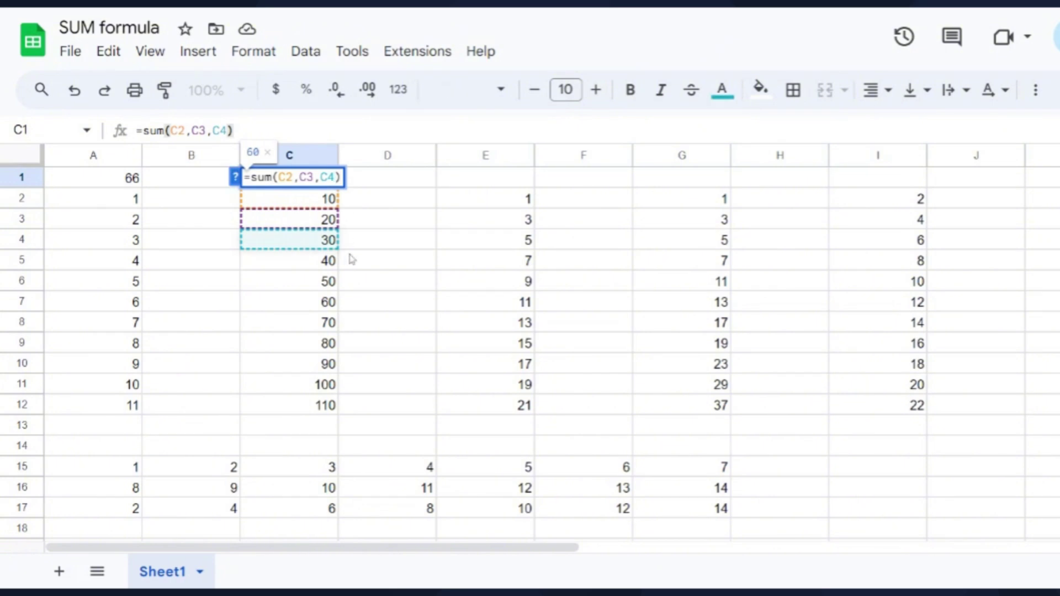
Extend the SUM formula in C1 with each individual cell from C5 through C12, separated by commas
text(,)
click(326, 260)
text(,)
click(326, 281)
text(,)
click(324, 301)
text(,)
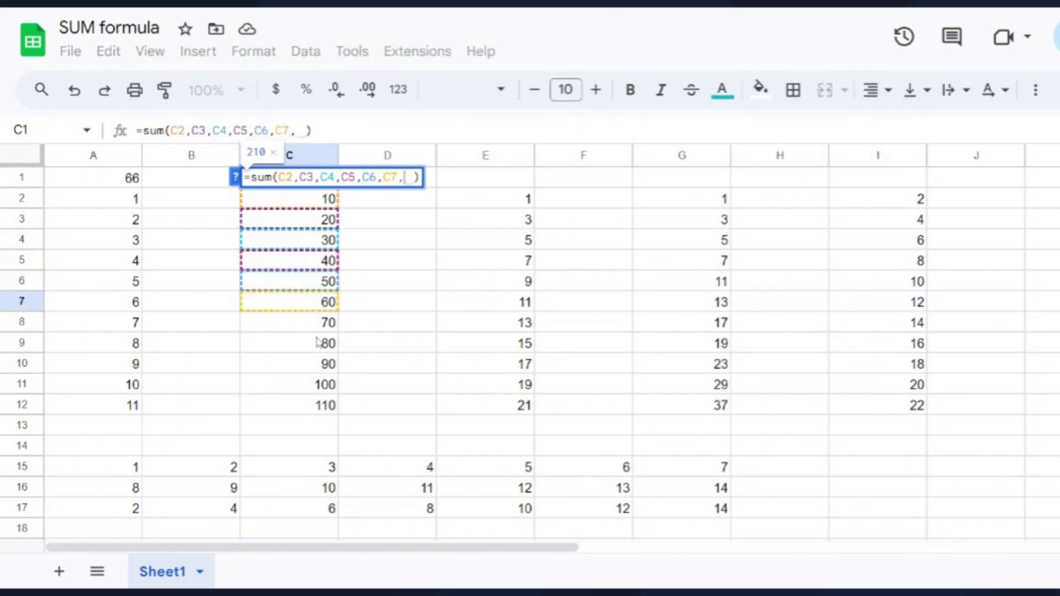
click(323, 325)
text(,)
click(320, 345)
text(,)
click(323, 364)
text(,)
click(323, 385)
text(,)
click(323, 405)
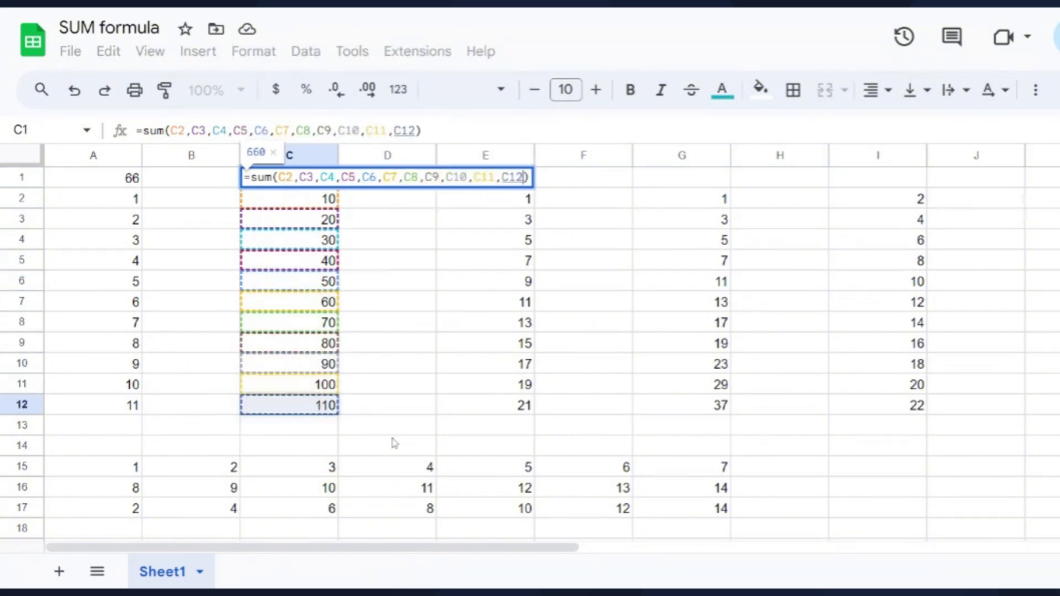
key(Return)
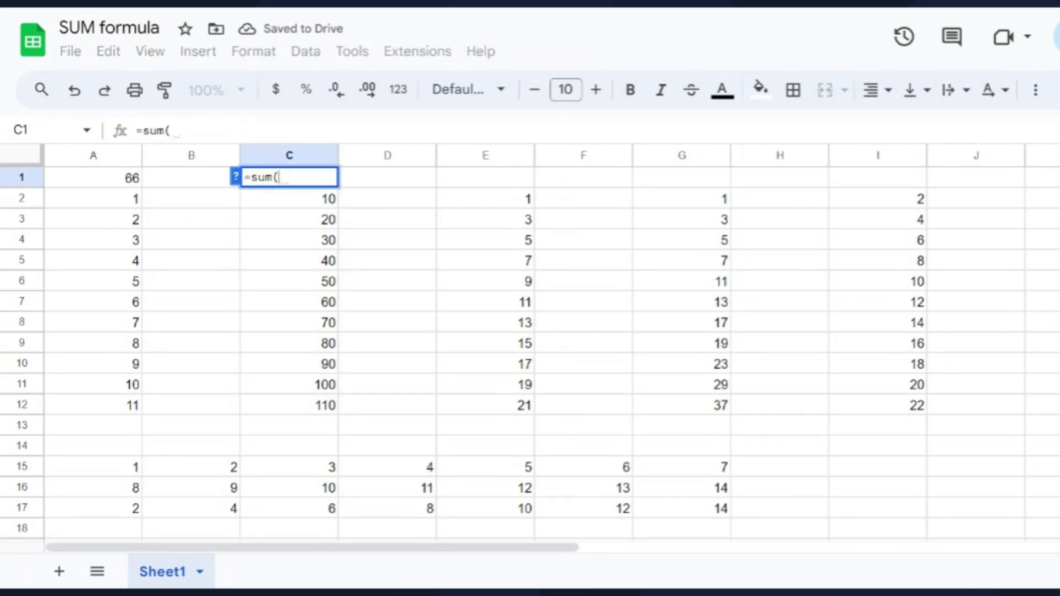
Complete the SUM formula in C1 with the continuous range C2:C12
key(Down)
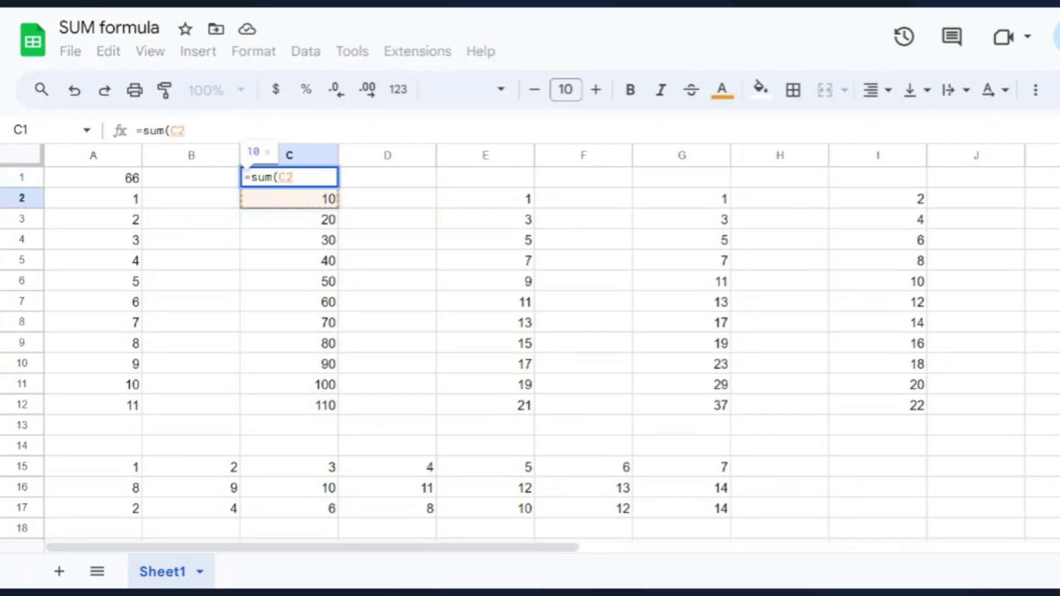
key(ctrl+shift+Down)
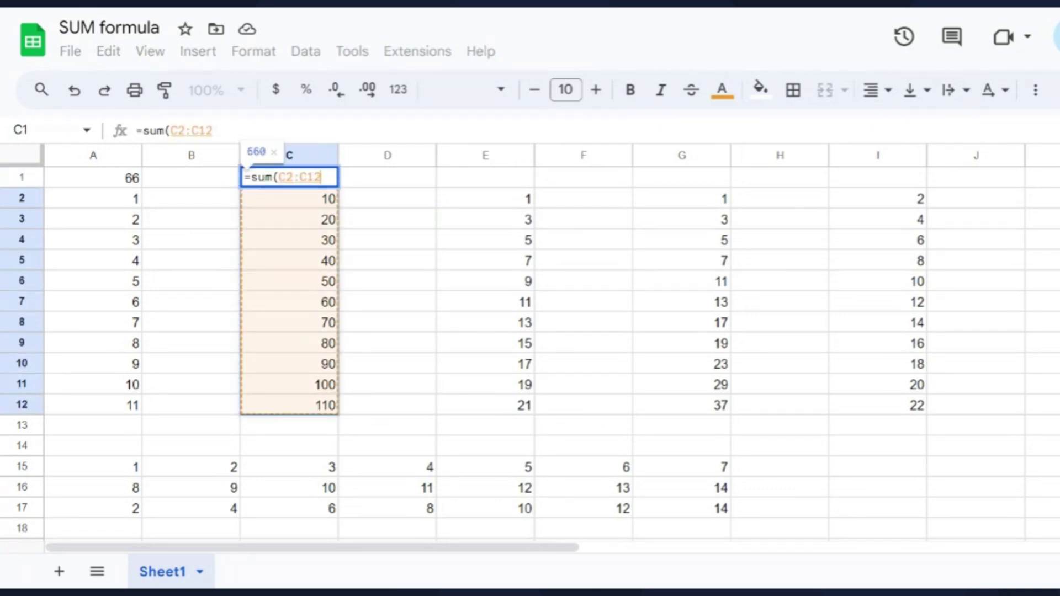
key(Return)
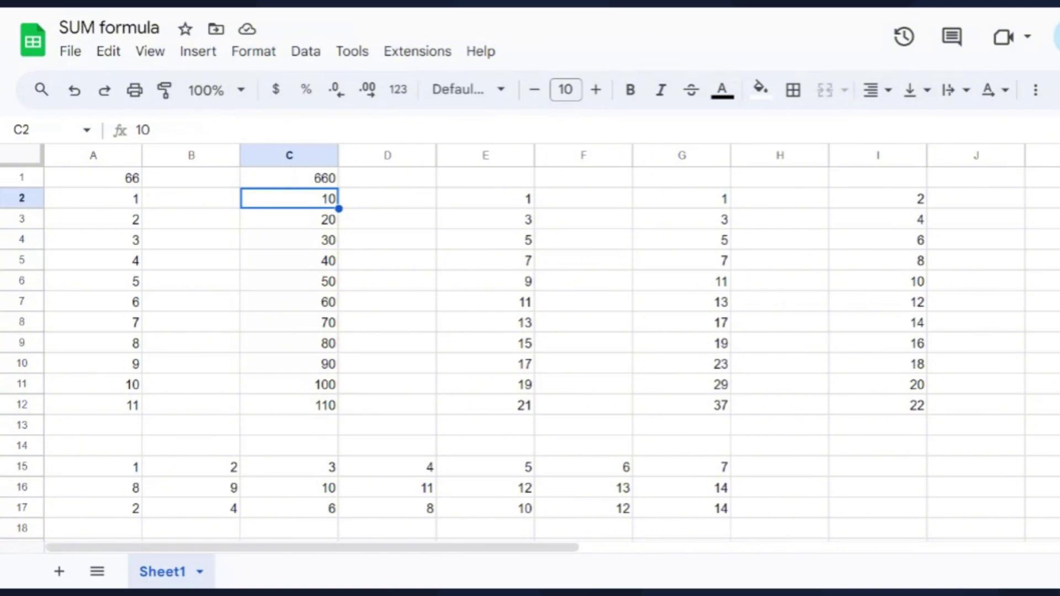
Replace the formula in C1 with a SUM of only the two cells C2 and C3, =sum(C2,C3)
key(Up)
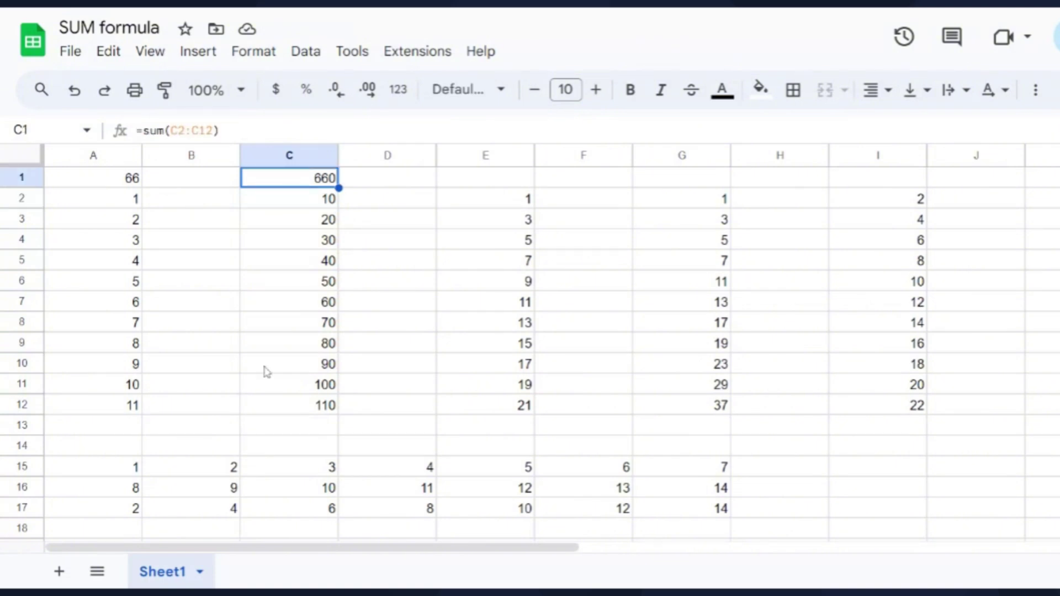
text(=sum()
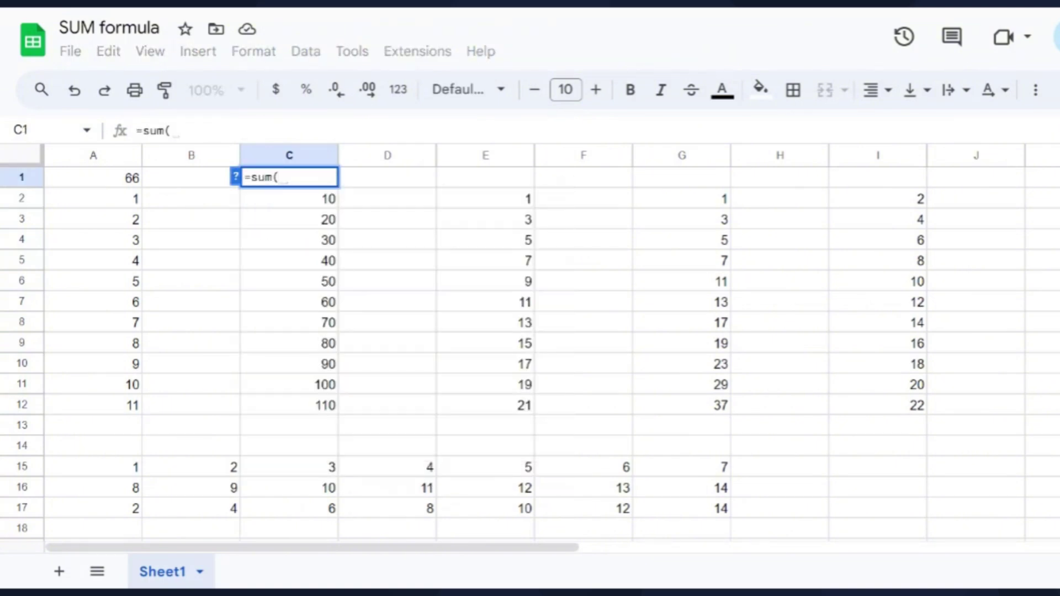
key(Down)
text(,)
key(Down)
key(Down)
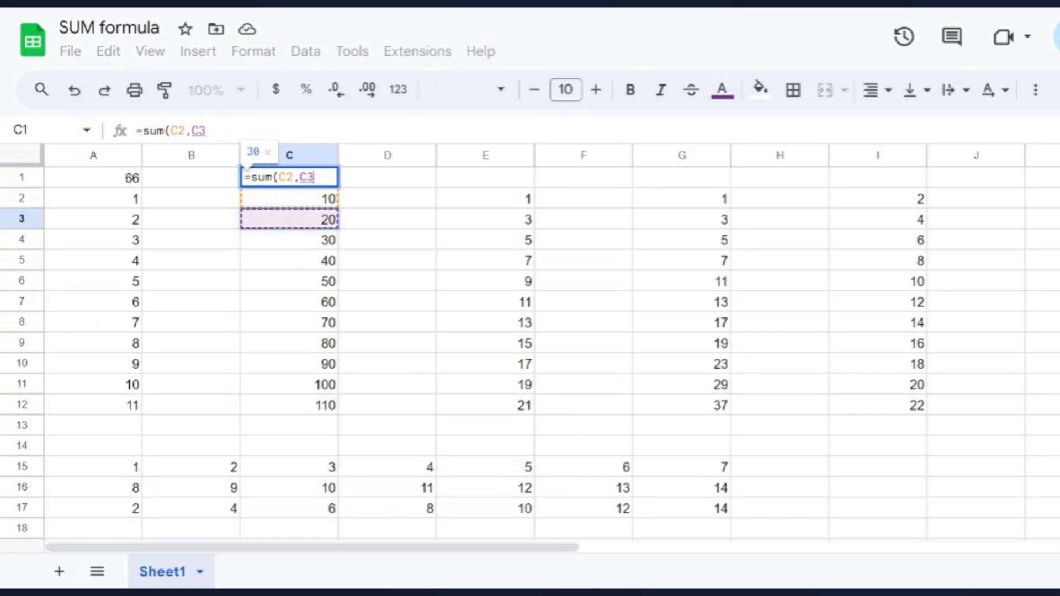
text())
key(Return)
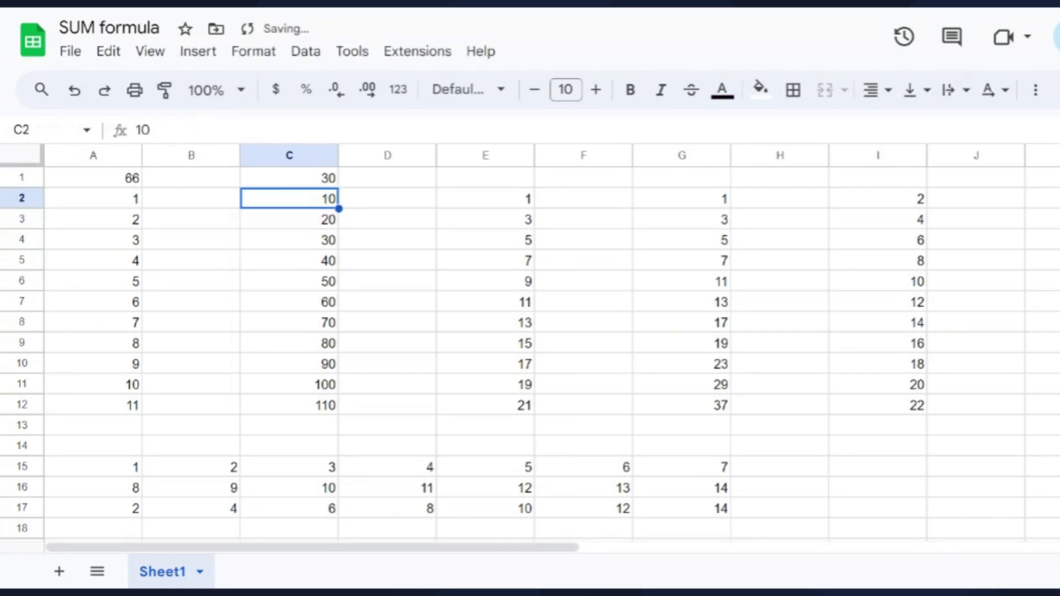
click(288, 178)
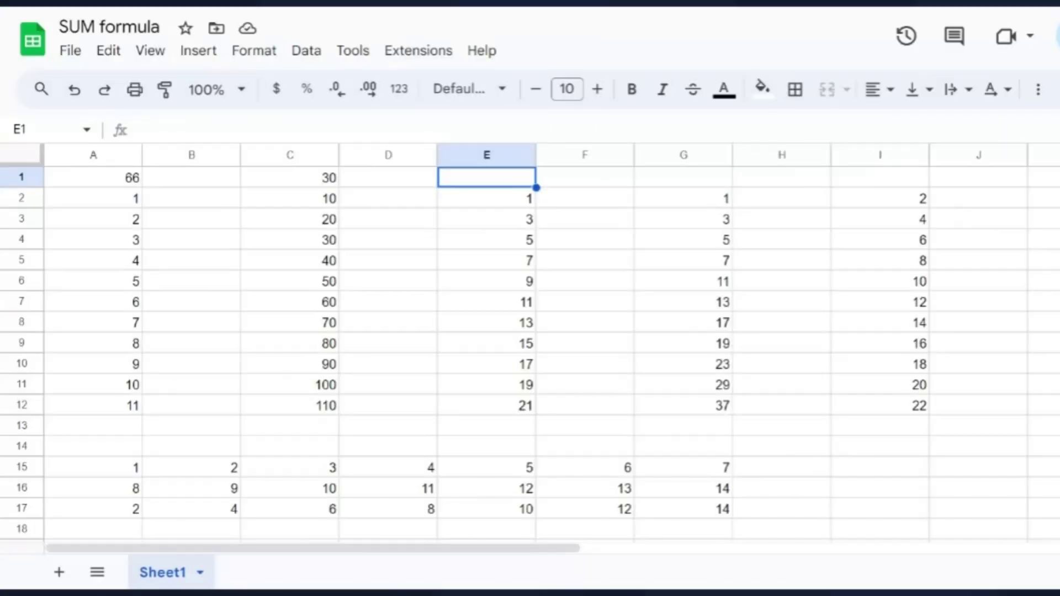
Enter a SUM formula in E1 that combines the range E2:E4 with the individual cells E9 and E11
text(=sum()
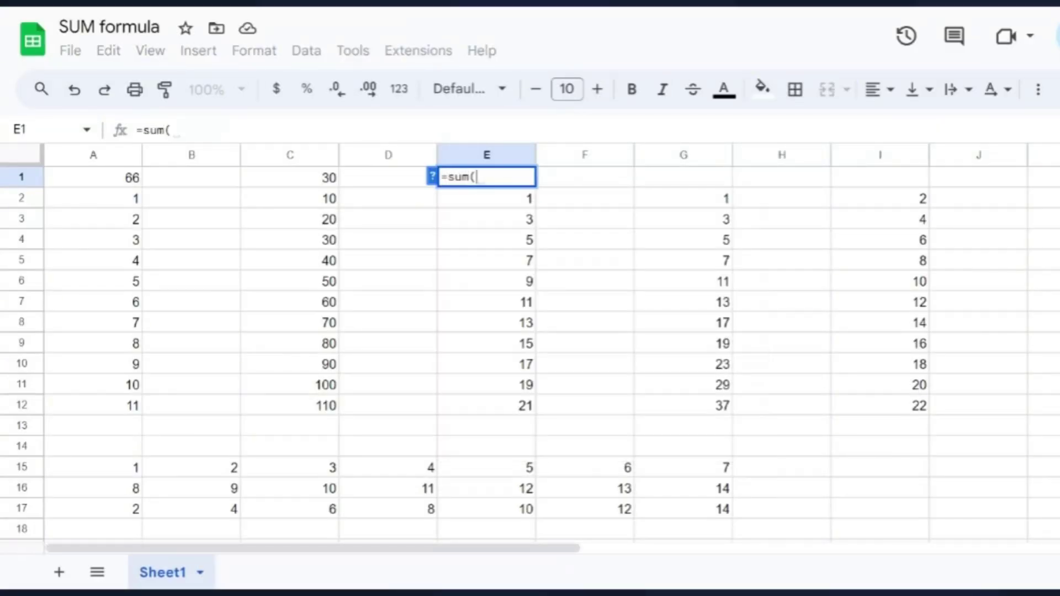
key(Down)
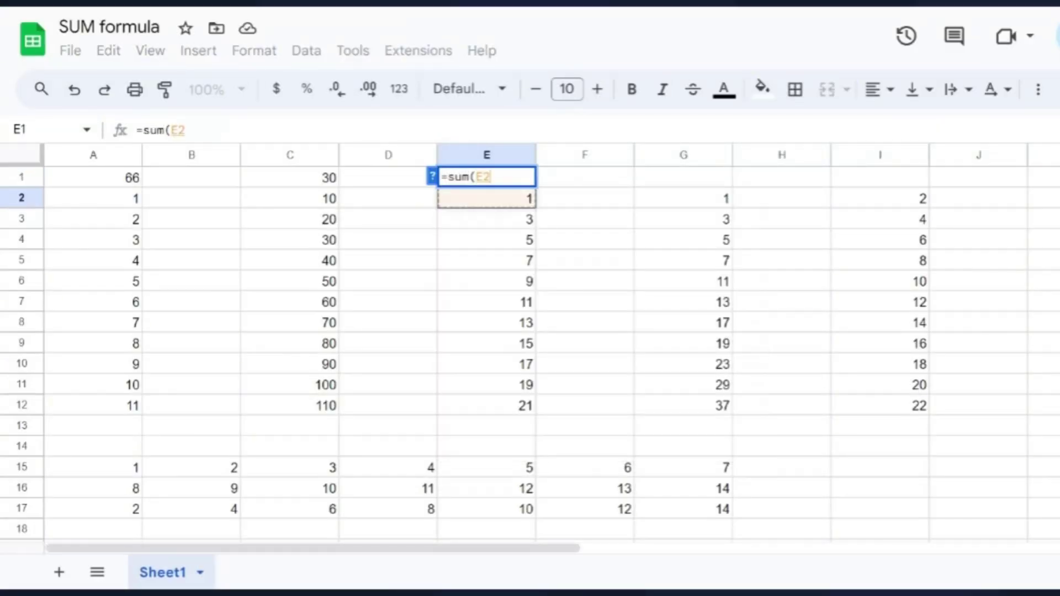
key(shift+Down)
key(shift+Down)
text(,)
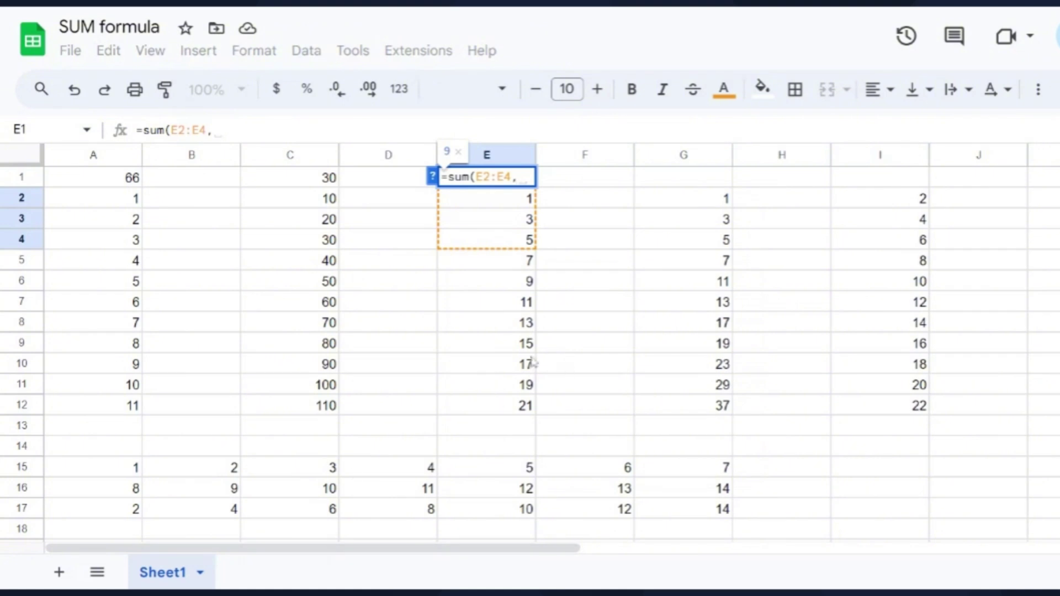
click(512, 348)
text(,)
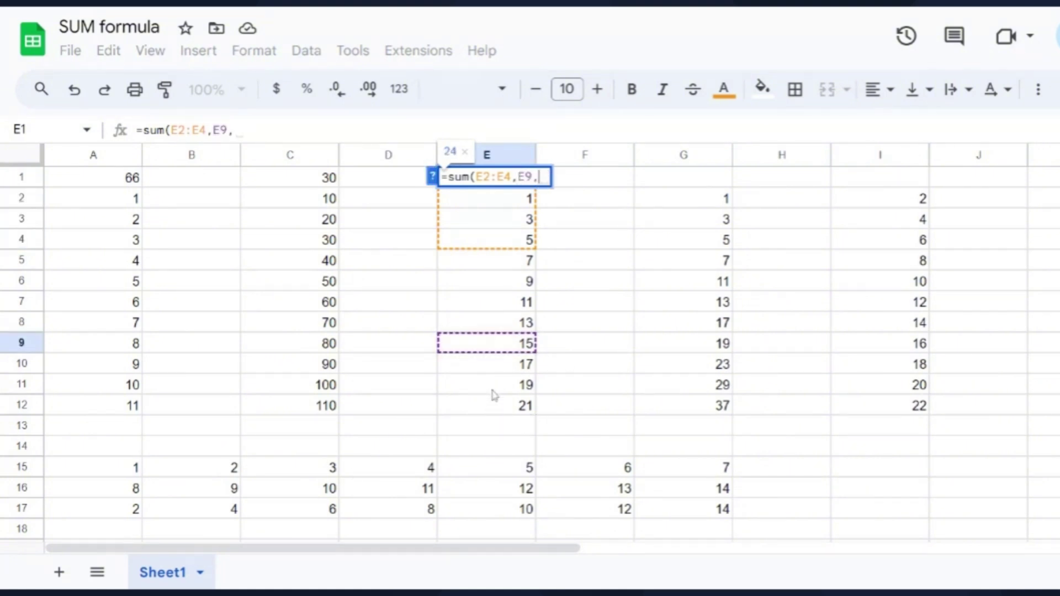
click(496, 385)
key(Return)
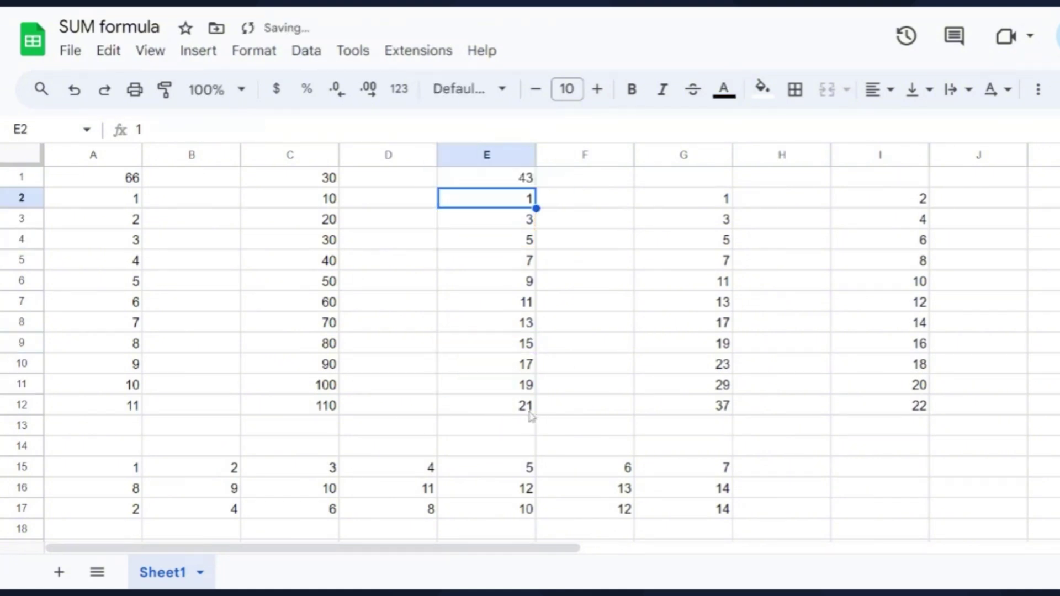
key(Up)
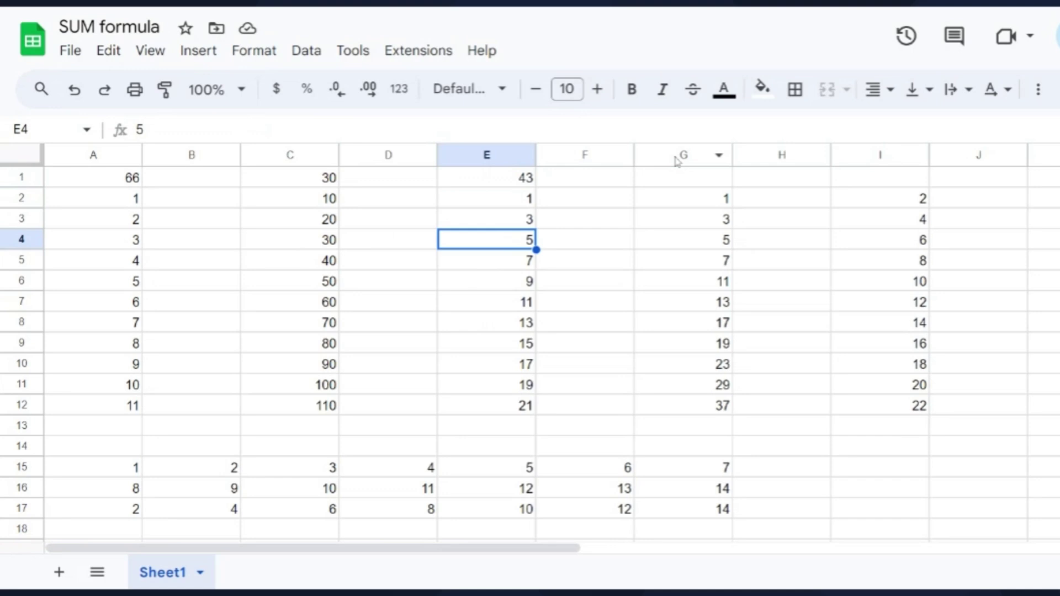
Enter a SUM formula in G1 that totals two full columns, =sum(G2:G12,I2:I12)
click(679, 176)
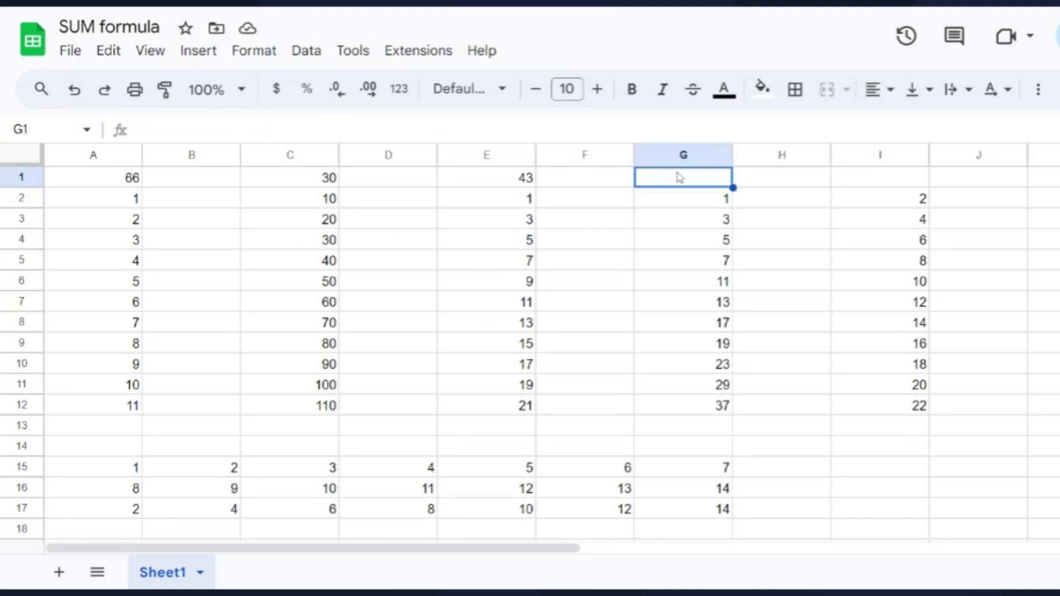
text(=sum()
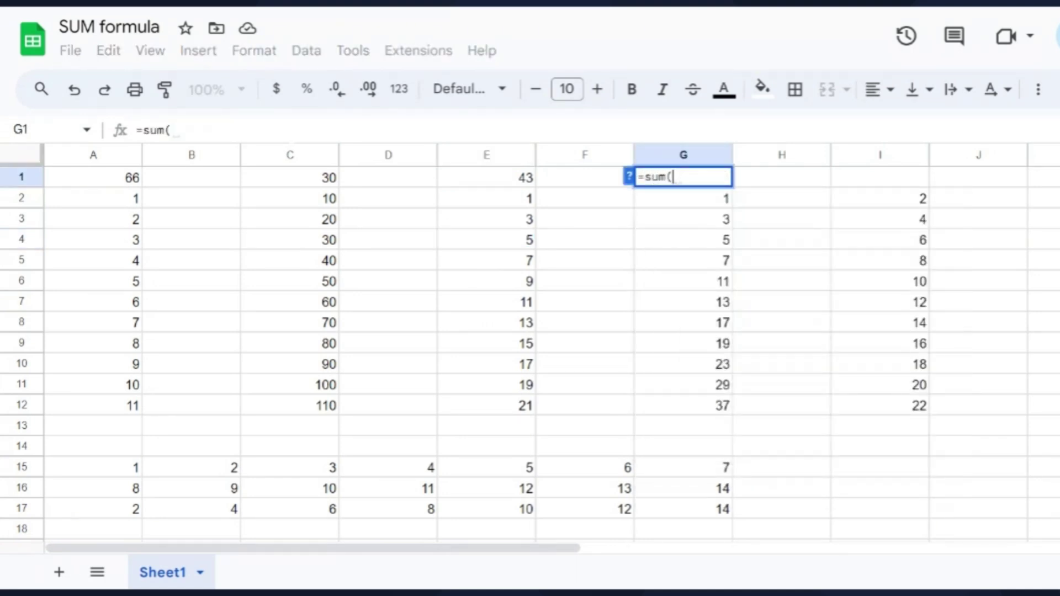
drag(679, 204, 682, 406)
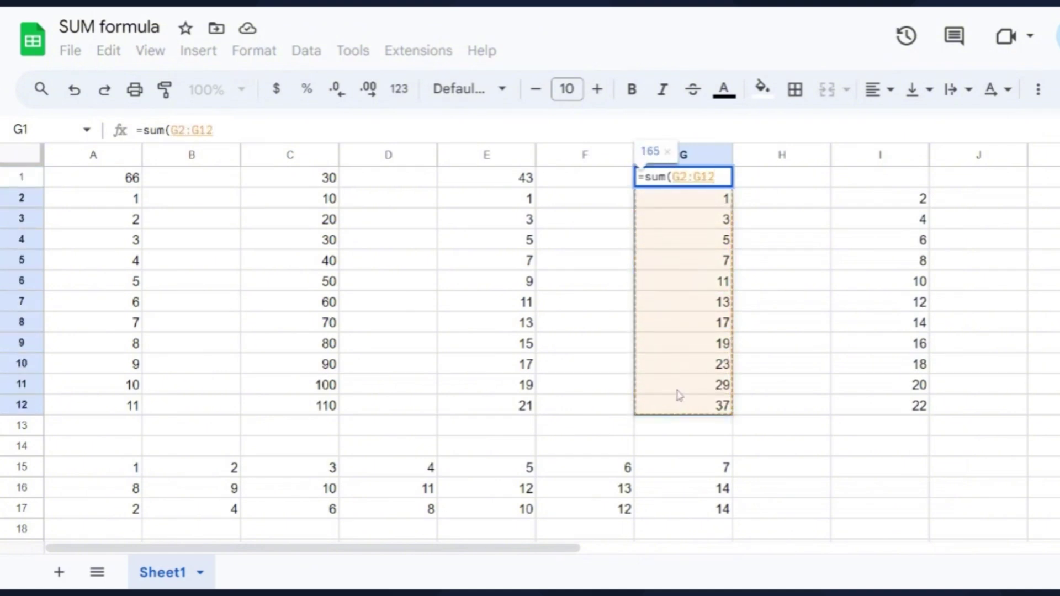
text(,)
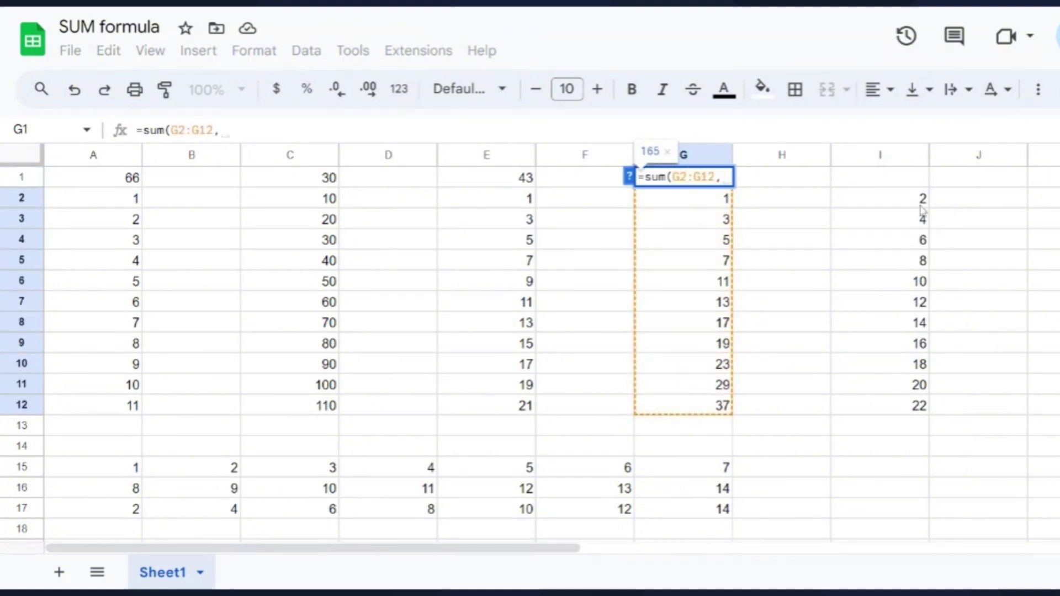
drag(920, 203, 912, 408)
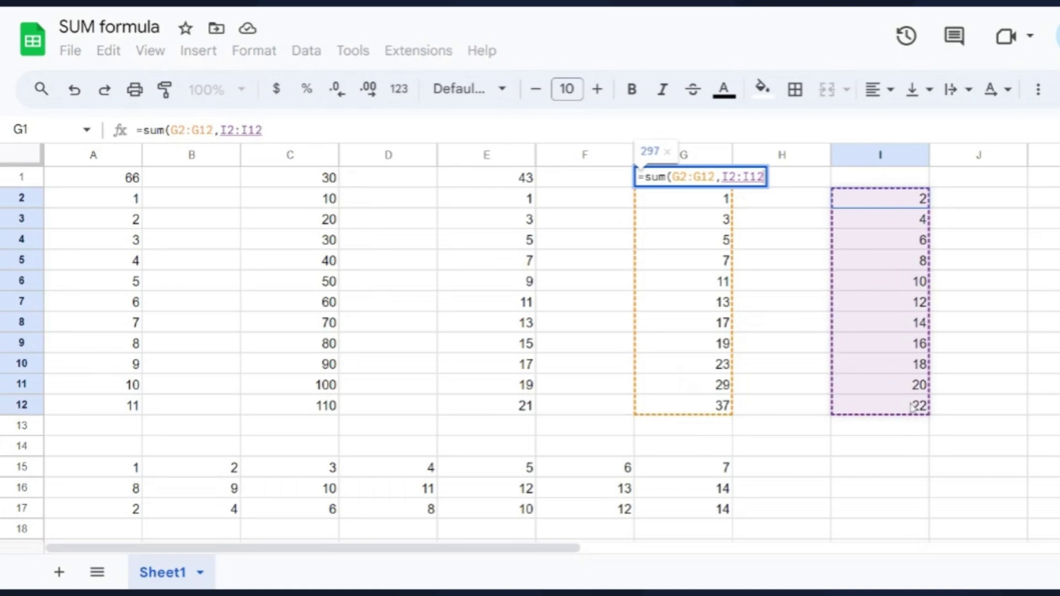
text())
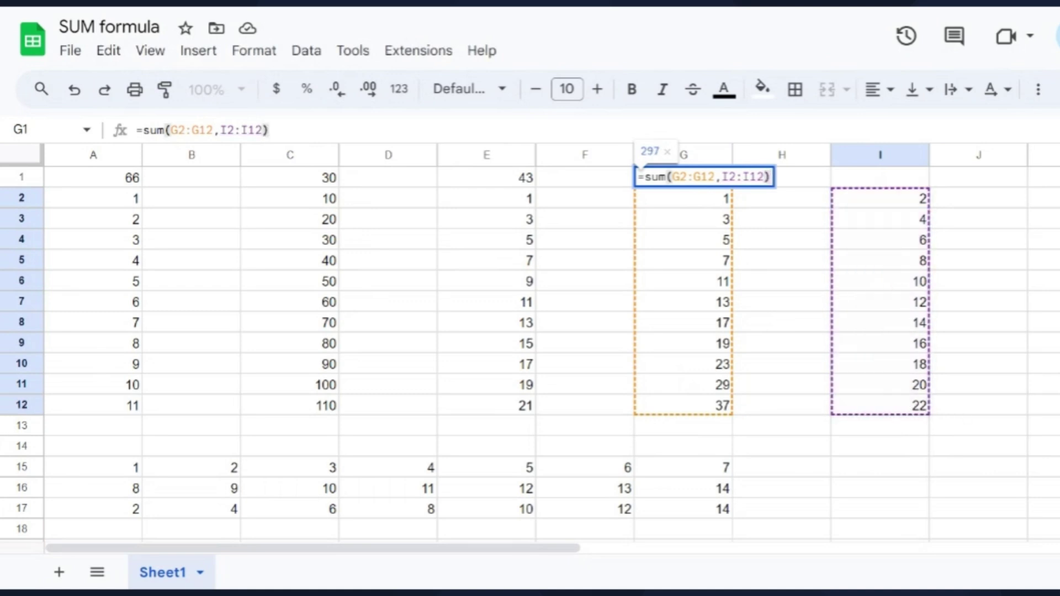
key(Return)
key(Up)
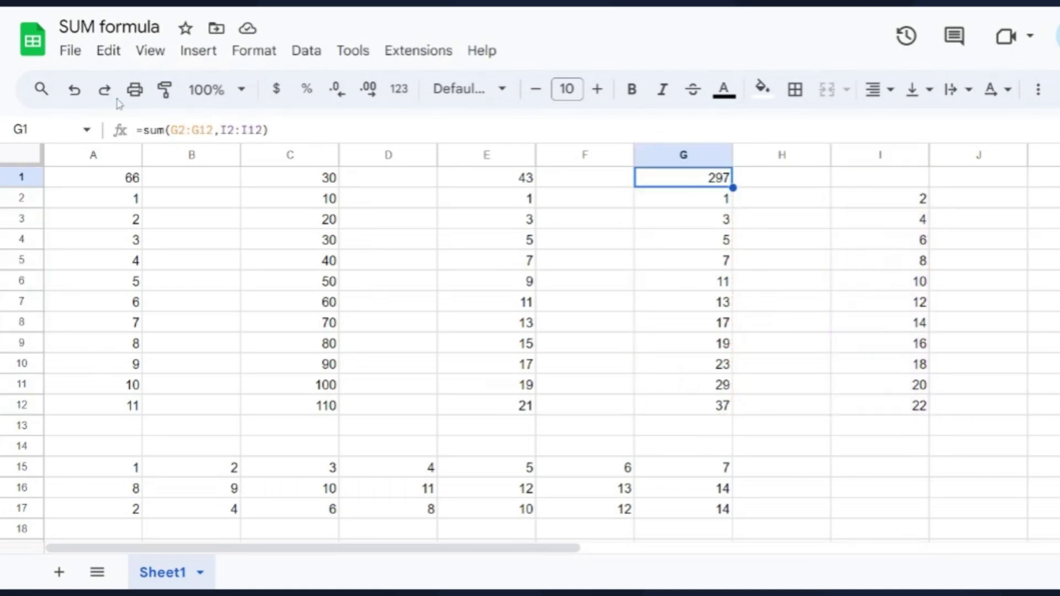
Replace the formula in G1 with an inserted SUM function covering the ranges G2:G6 and G9:G12
click(198, 51)
mouse_move(232, 413)
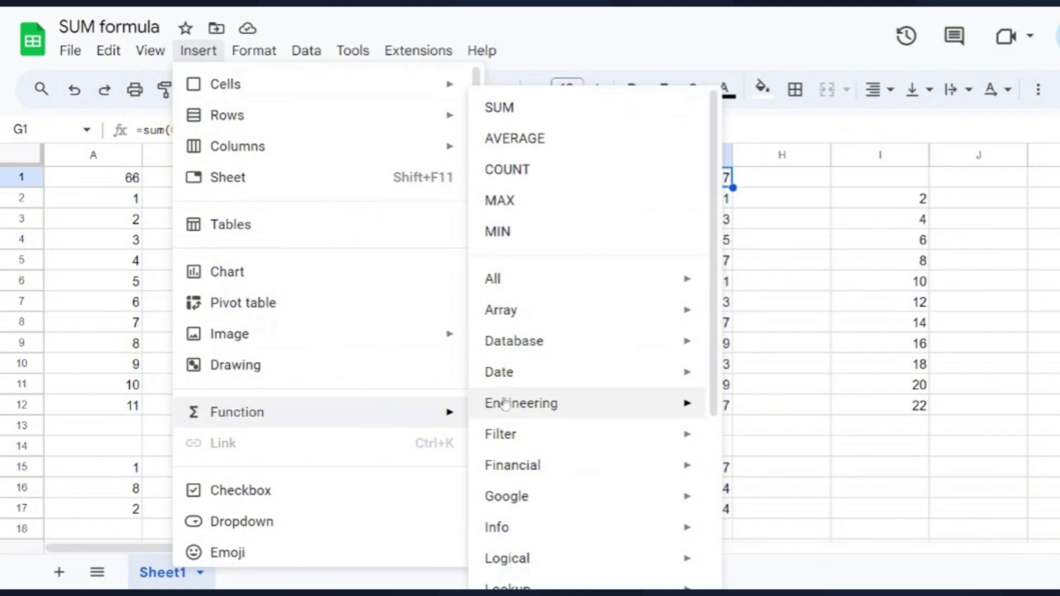
click(496, 107)
drag(699, 202, 697, 282)
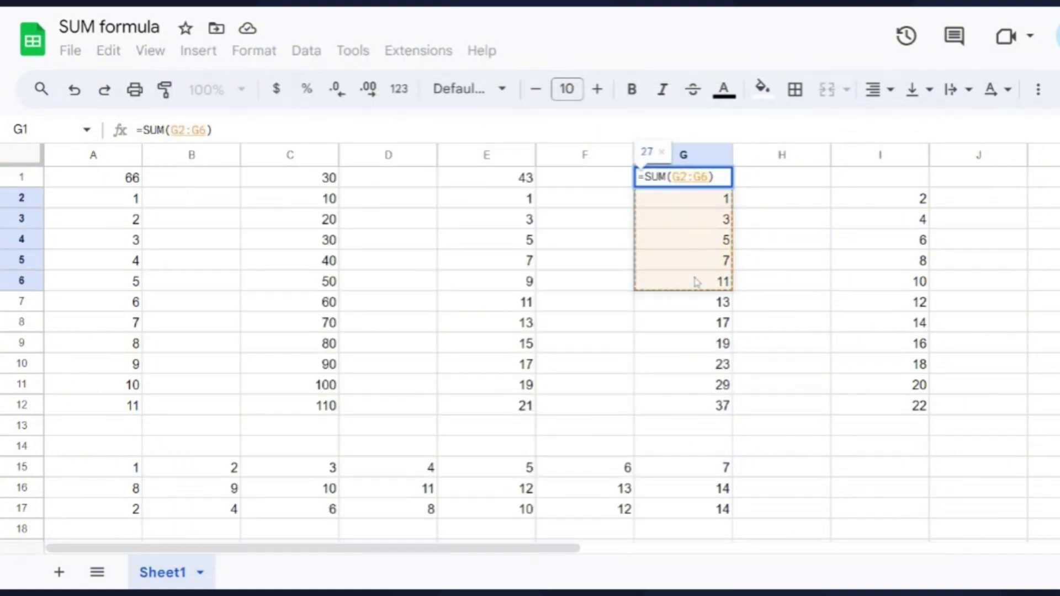
text(,)
drag(695, 347, 700, 413)
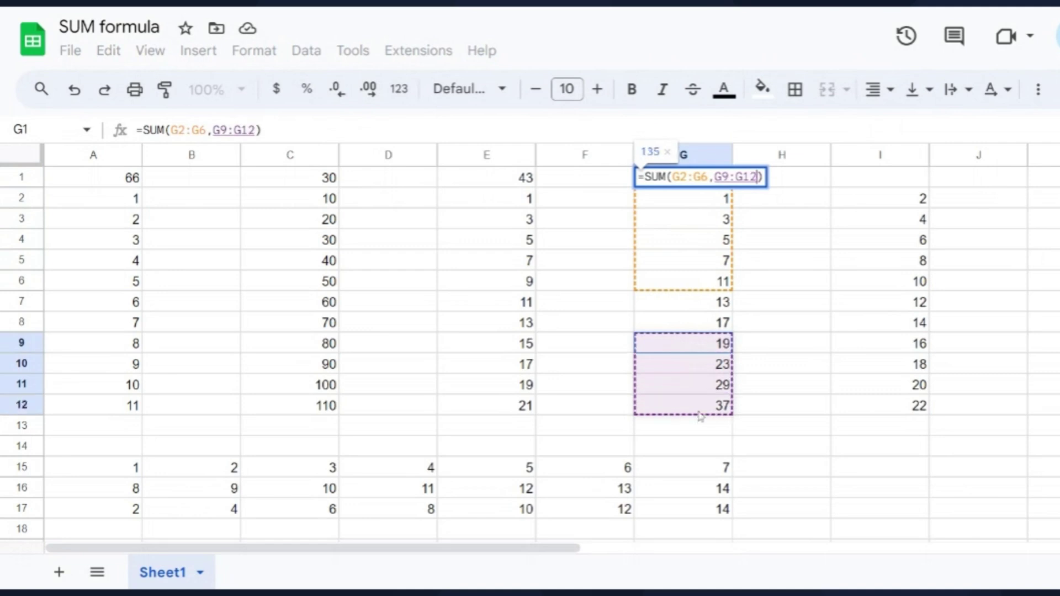
Add the ranges I4:I7 and I9:I11 to the SUM formula in G1 and complete it
text(,)
click(917, 242)
drag(916, 242, 913, 304)
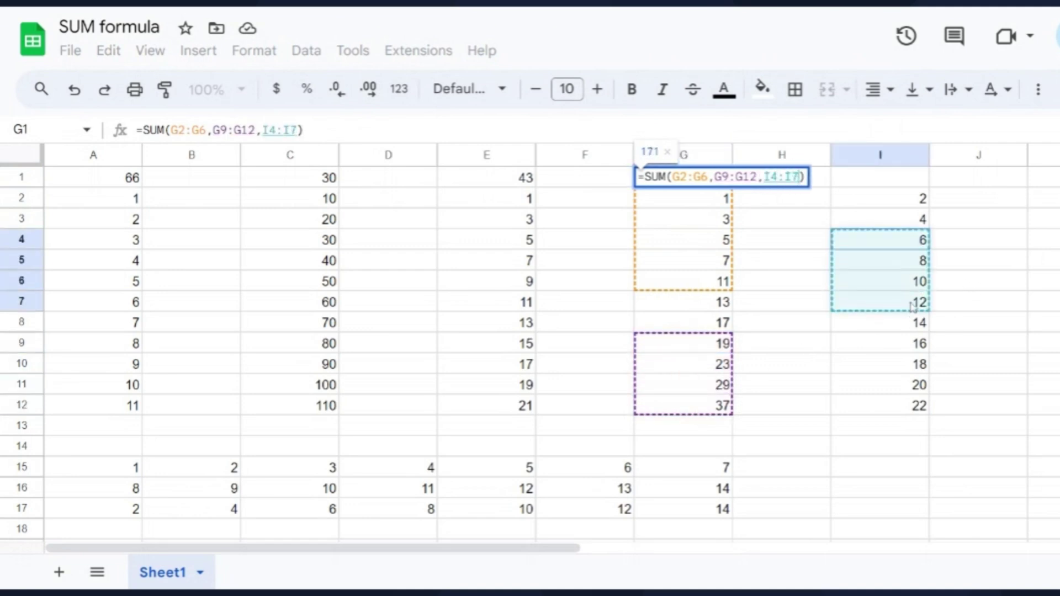
text(,)
drag(895, 347, 898, 395)
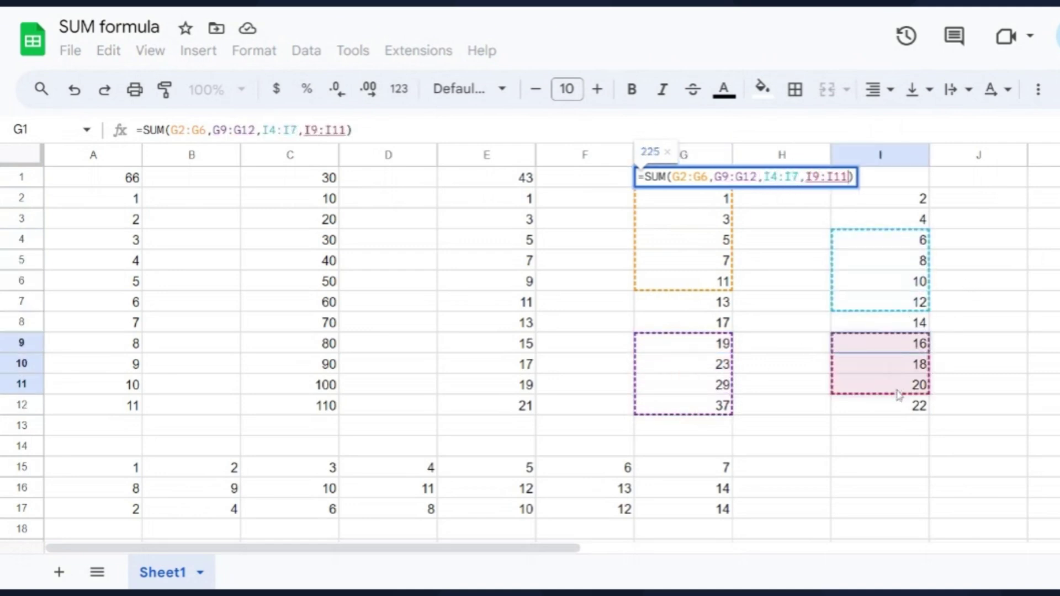
key(Return)
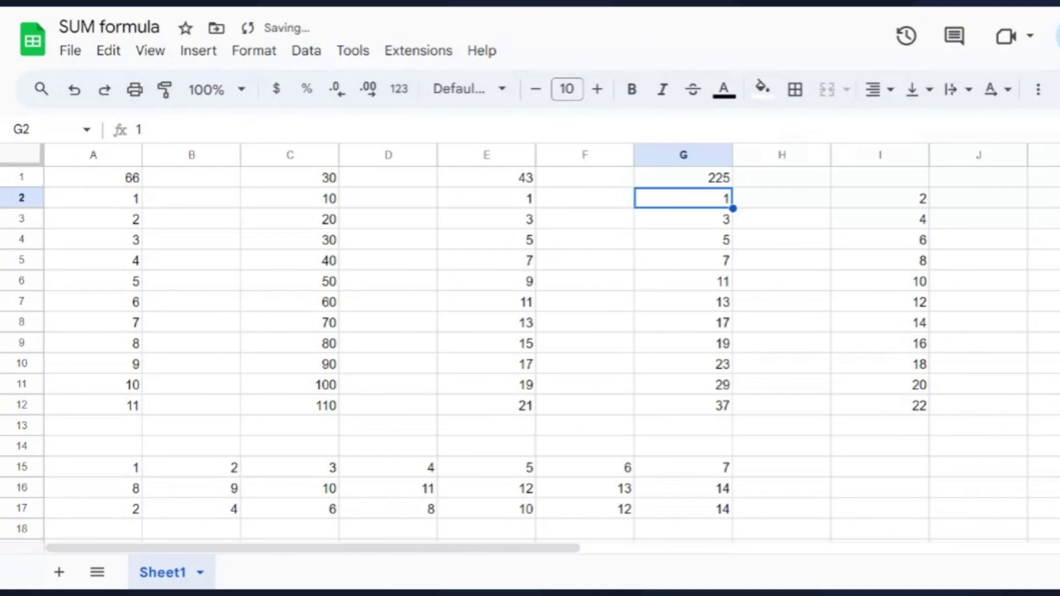